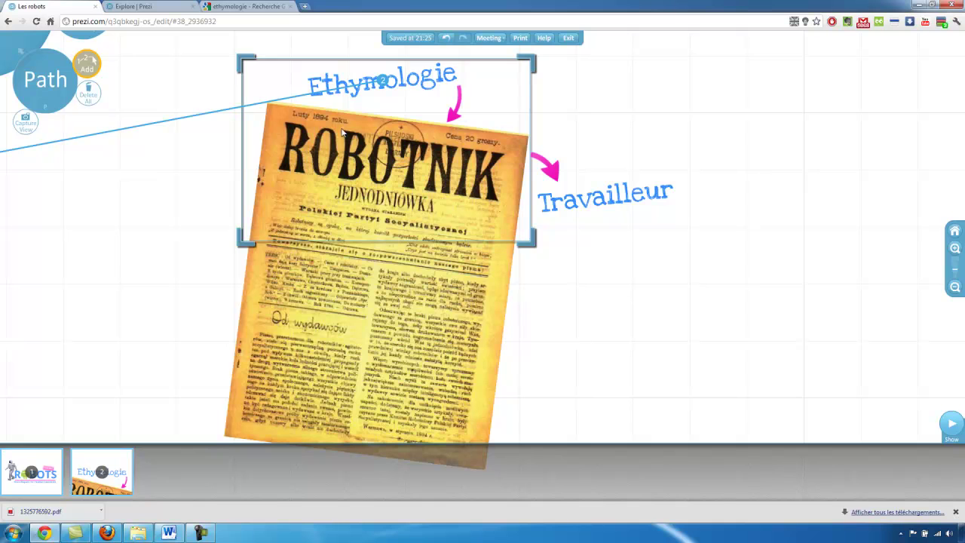
- Add the frame around the Robotnik headline as path stop 3 and the "Travailleur" text as stop 4
click(243, 245)
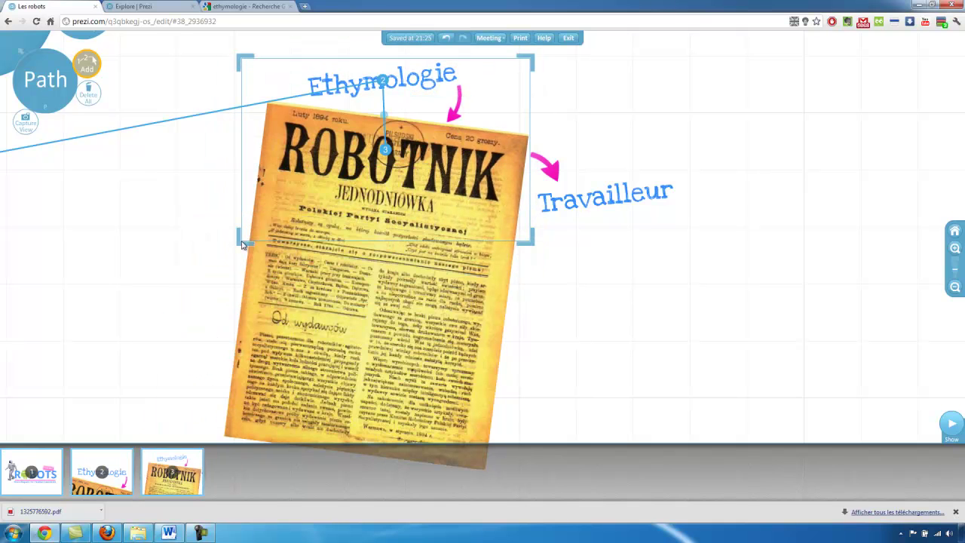
click(554, 208)
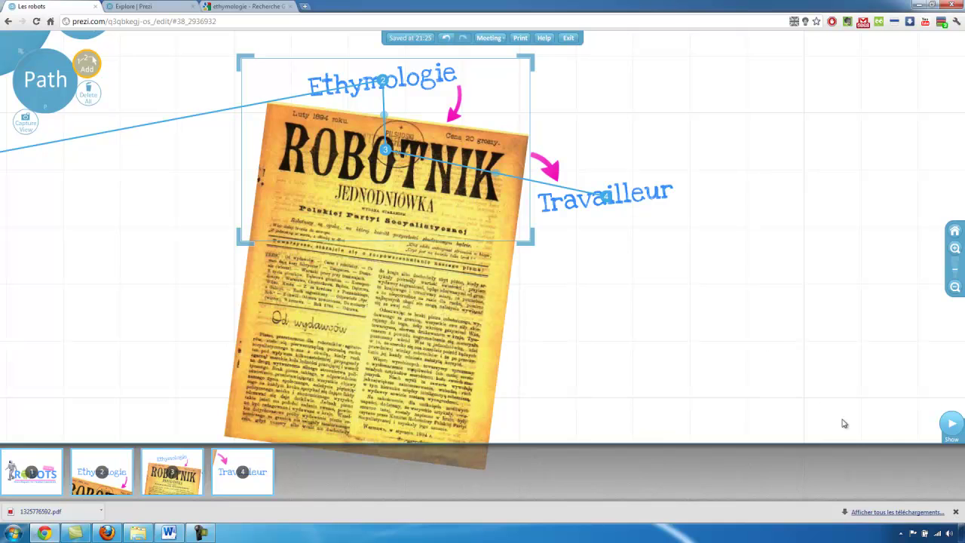
- Play the presentation from the Robots title through to the "Travailleur" stop, then return to editing
click(952, 427)
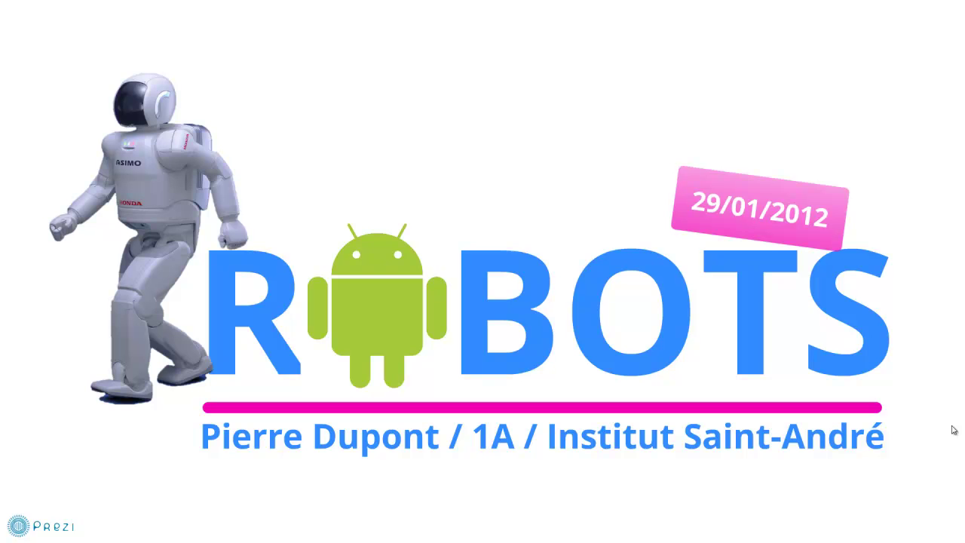
key(Right)
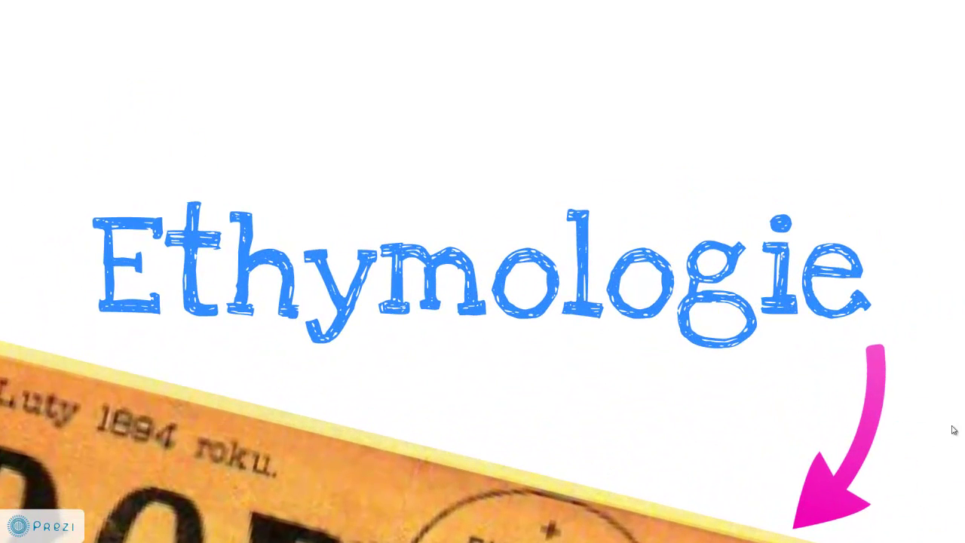
key(Right)
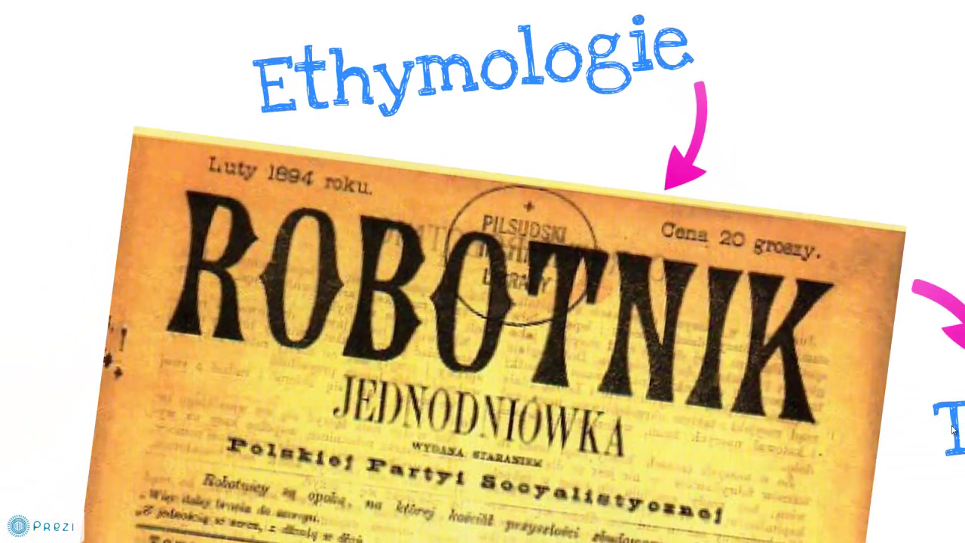
key(Right)
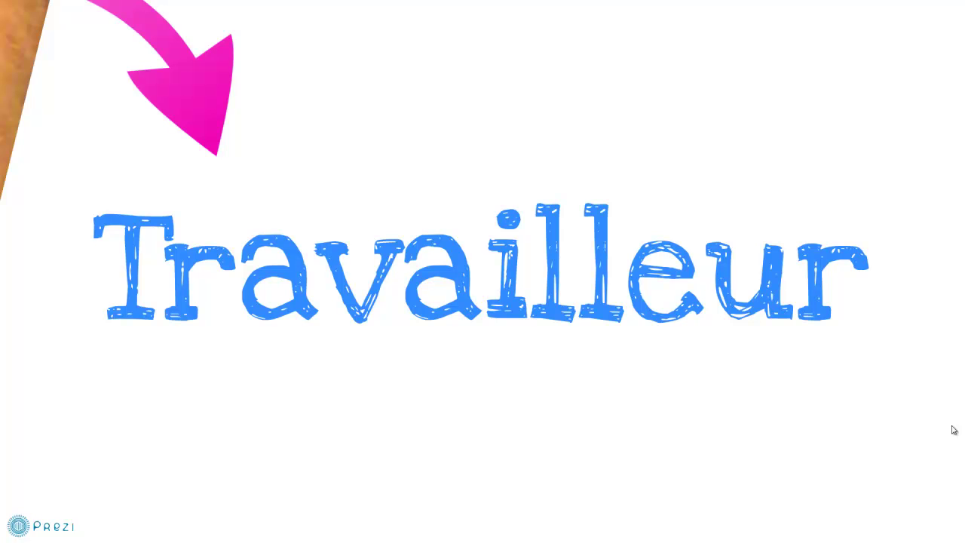
click(951, 484)
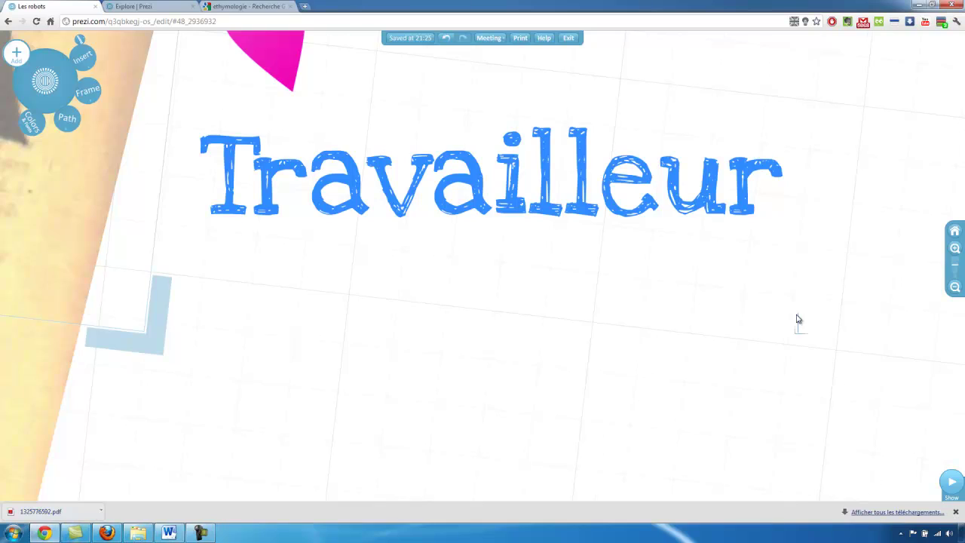
- Insert Poster.jpg, Auteur.jpg and theatre.jpg from the computer into the empty canvas area beside the Robotnik newspaper
scroll(798, 319, down, 5)
scroll(798, 318, down, 5)
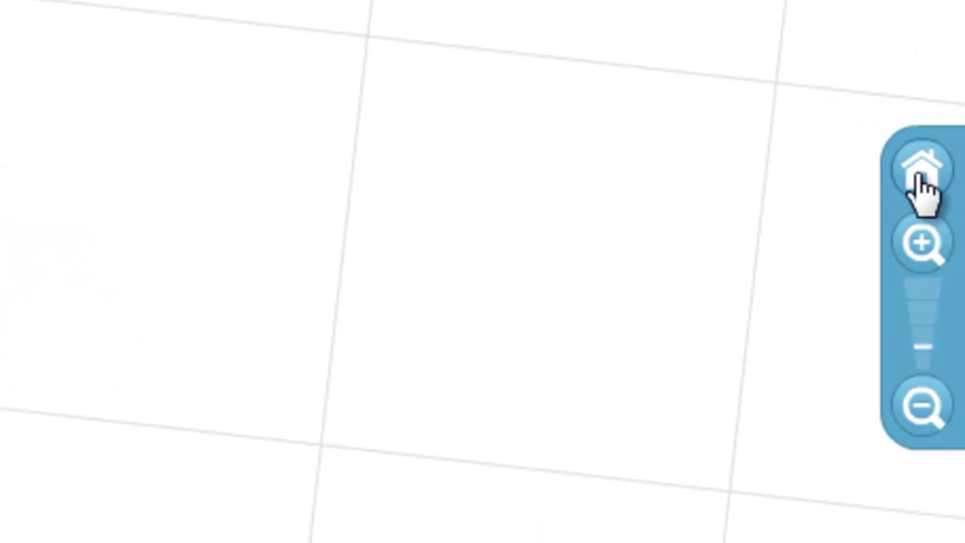
click(917, 184)
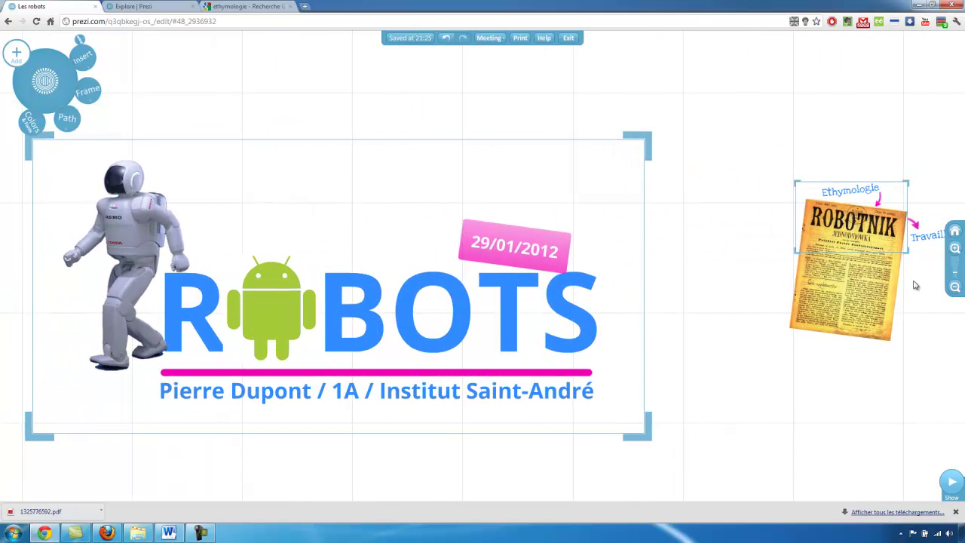
drag(915, 285, 354, 263)
drag(667, 263, 618, 264)
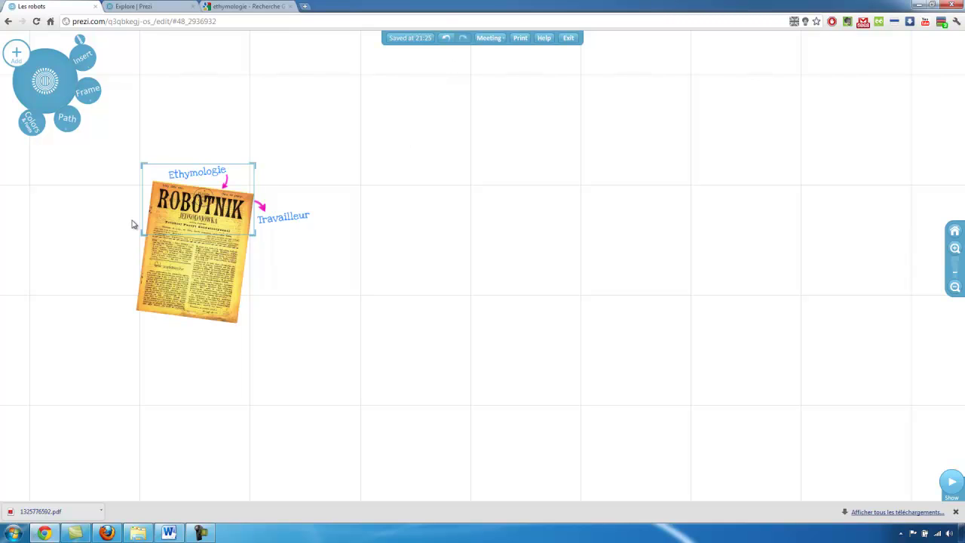
click(82, 58)
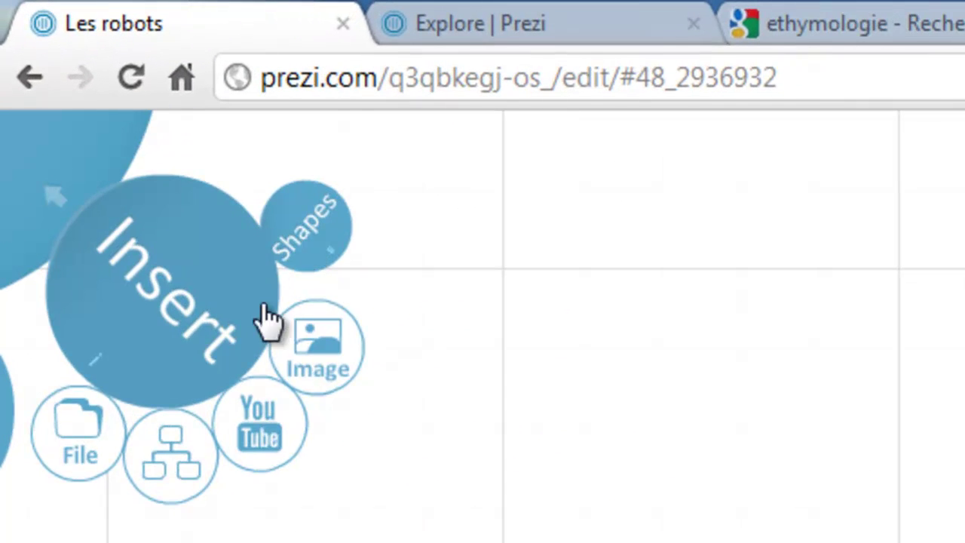
click(306, 363)
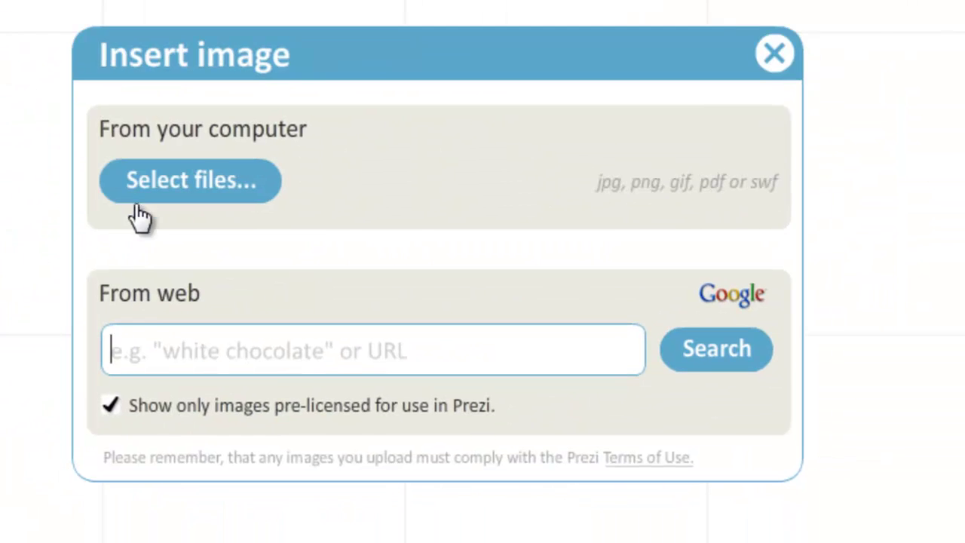
click(137, 208)
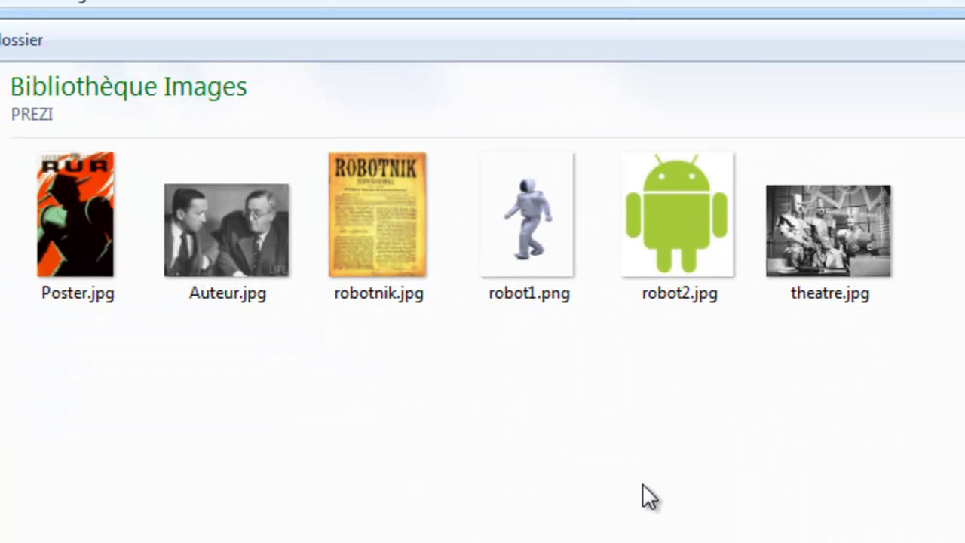
click(62, 216)
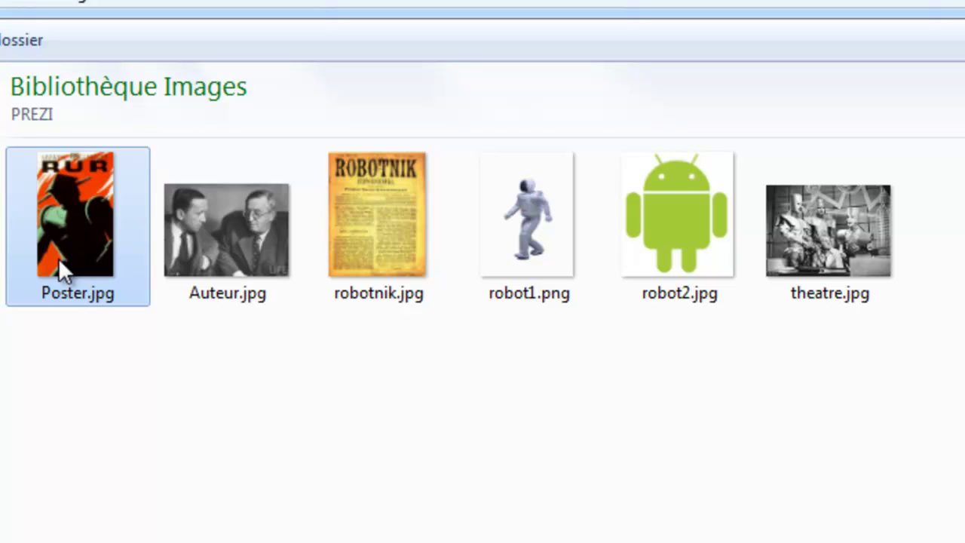
ctrl+click(235, 245)
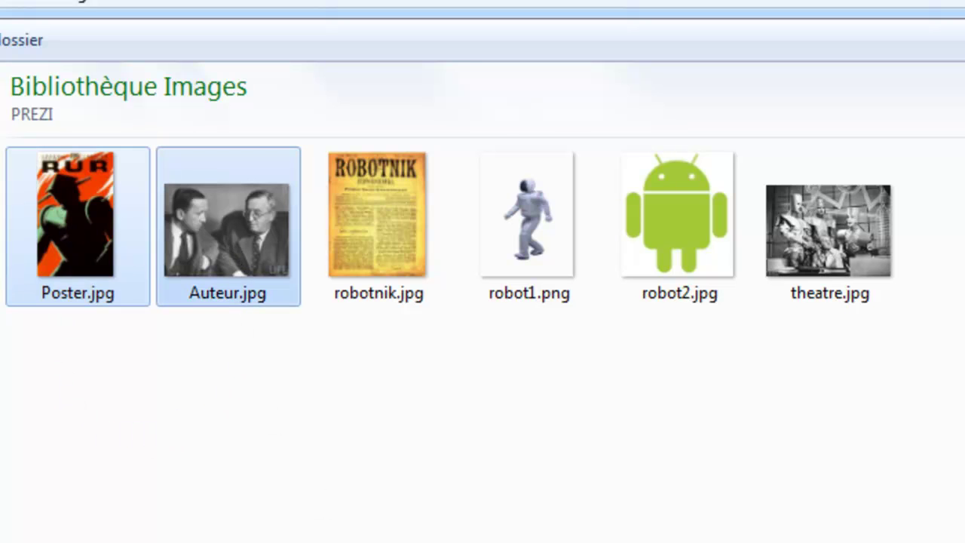
ctrl+click(870, 228)
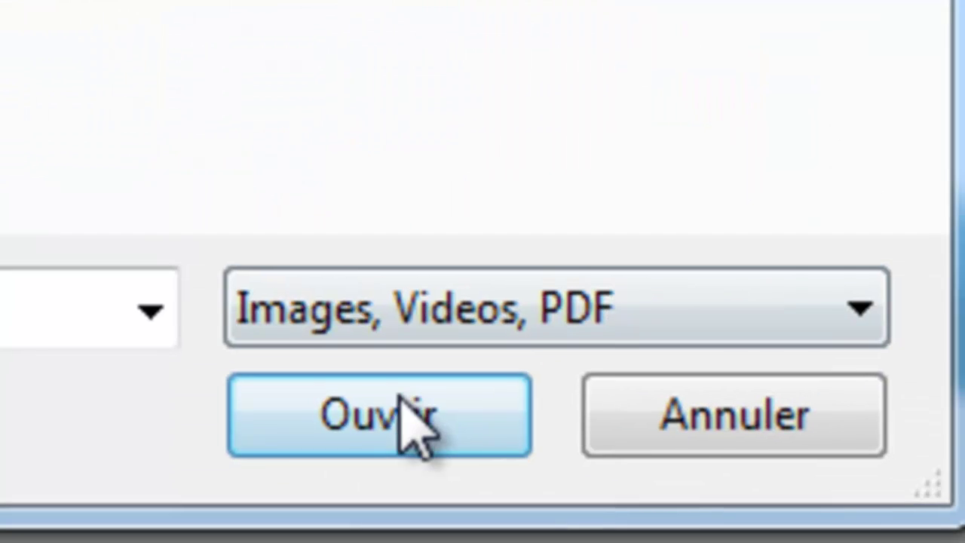
click(401, 395)
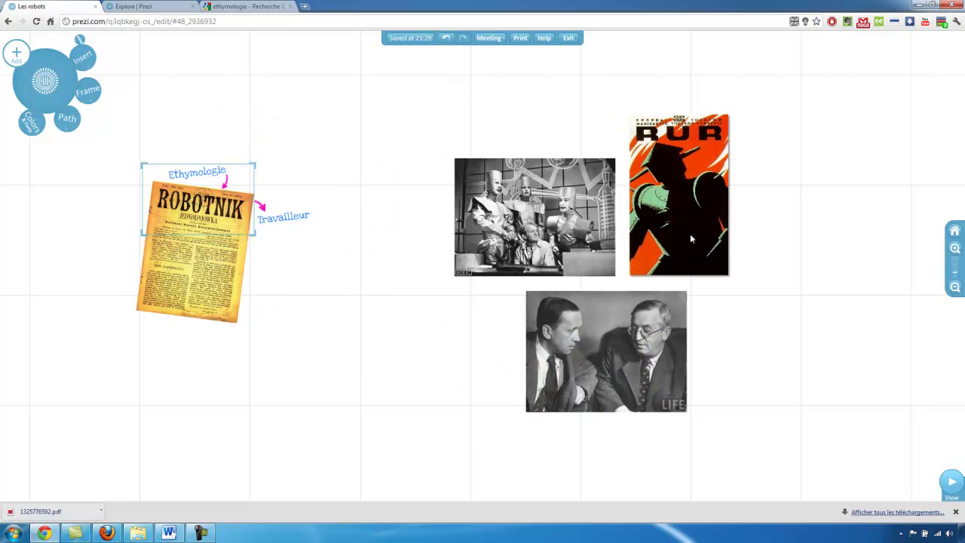
- Tilt the theatre photo clockwise and shrink it to a small thumbnail
mouse_move(601, 345)
mouse_down()
mouse_move(573, 343)
mouse_move(595, 341)
mouse_up()
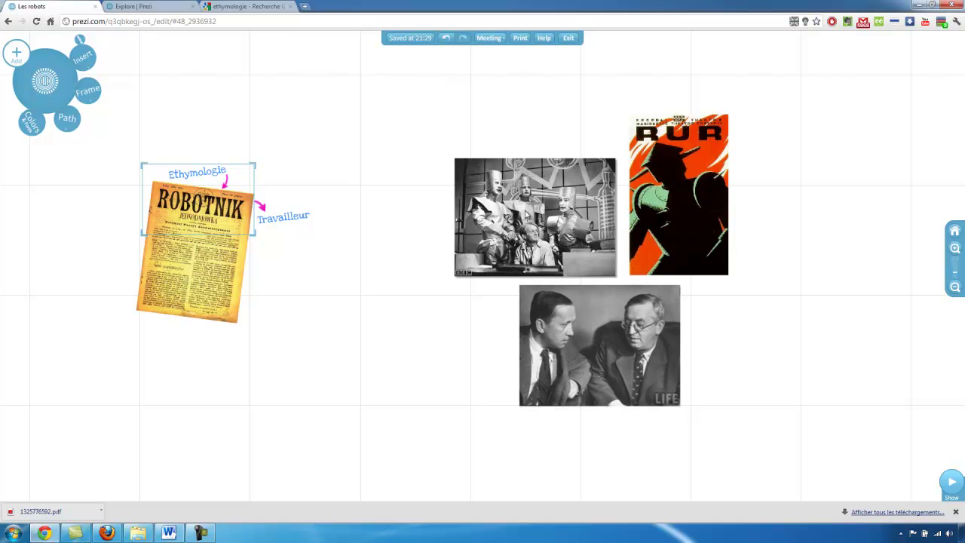
click(530, 216)
drag(560, 201, 555, 254)
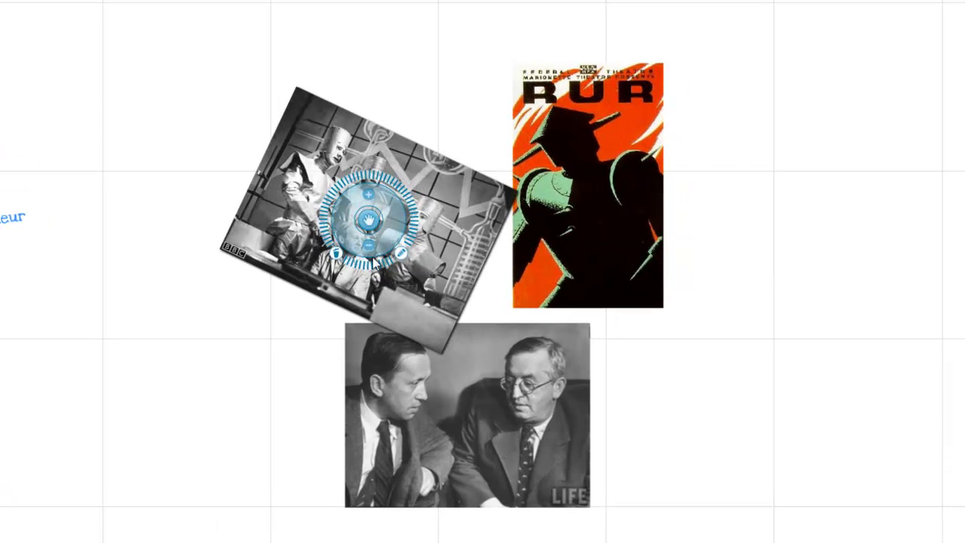
click(368, 245)
click(368, 244)
click(368, 247)
click(369, 247)
- Move the RUR poster close to the small theatre photo, and shrink the photo of the two men and place it just under the poster
drag(593, 215, 501, 226)
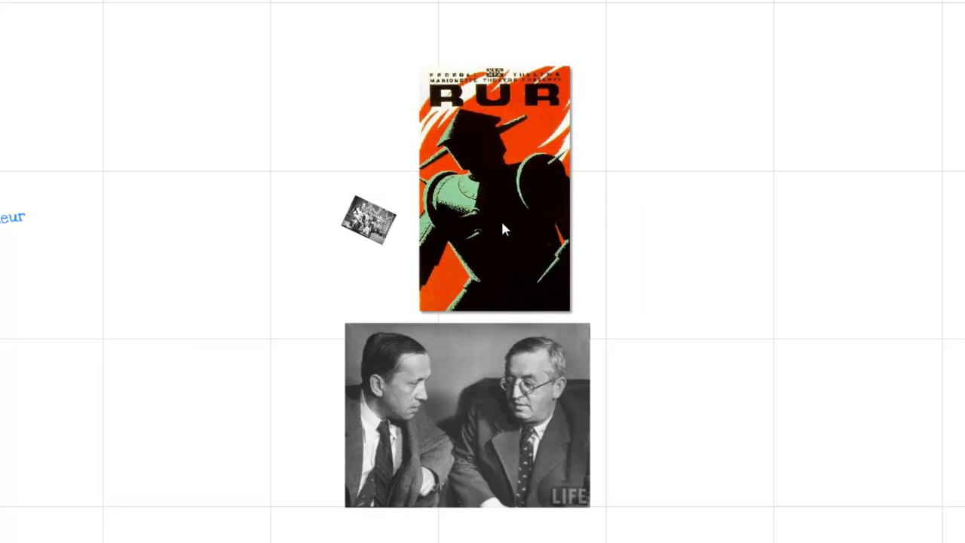
click(463, 415)
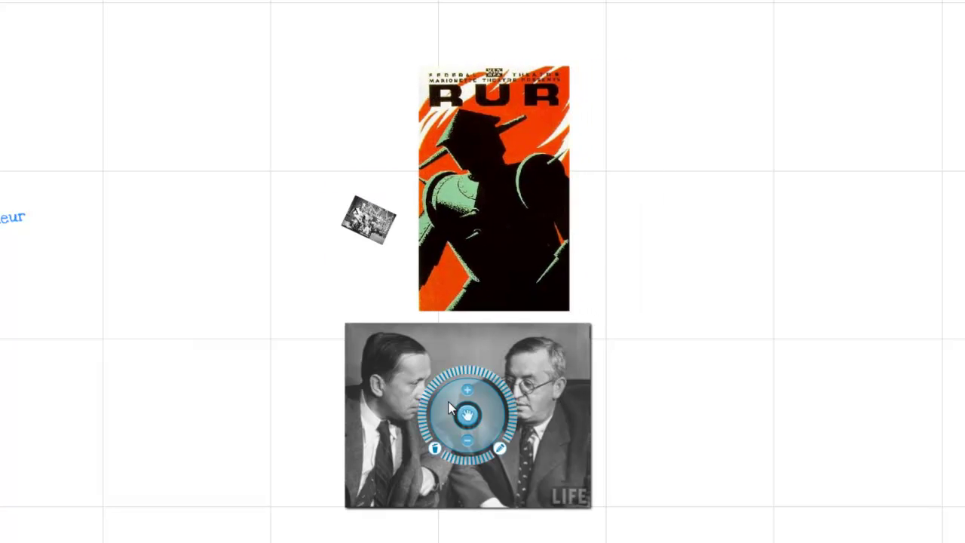
click(467, 441)
click(468, 440)
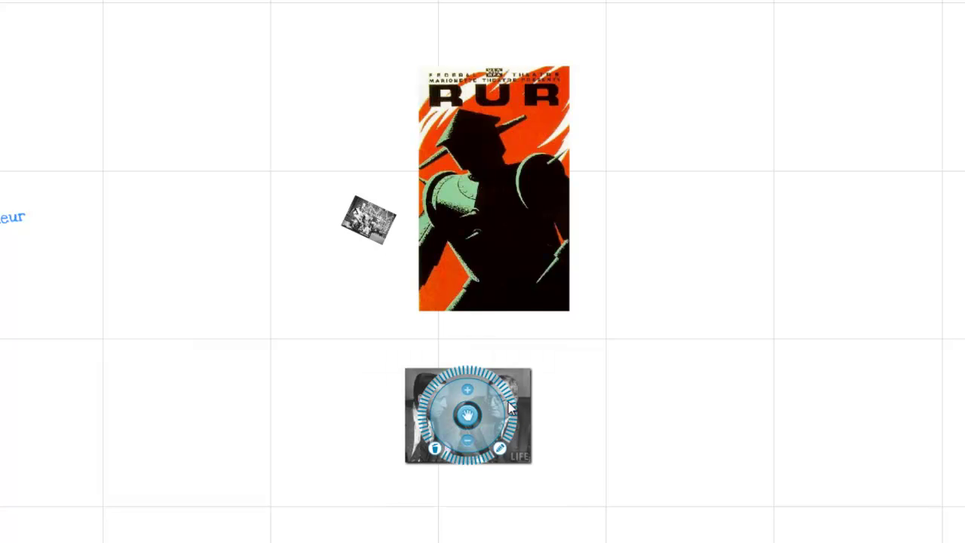
drag(516, 386, 553, 346)
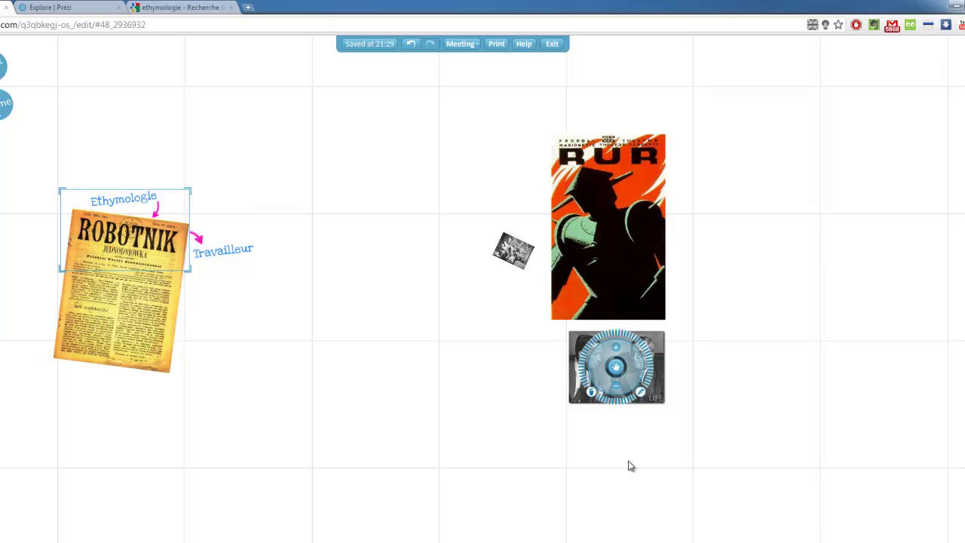
- Select the theatre photo, RUR poster and photo of the two men together and move them closer to the Robotnik newspaper
drag(712, 440, 453, 109)
drag(575, 280, 376, 285)
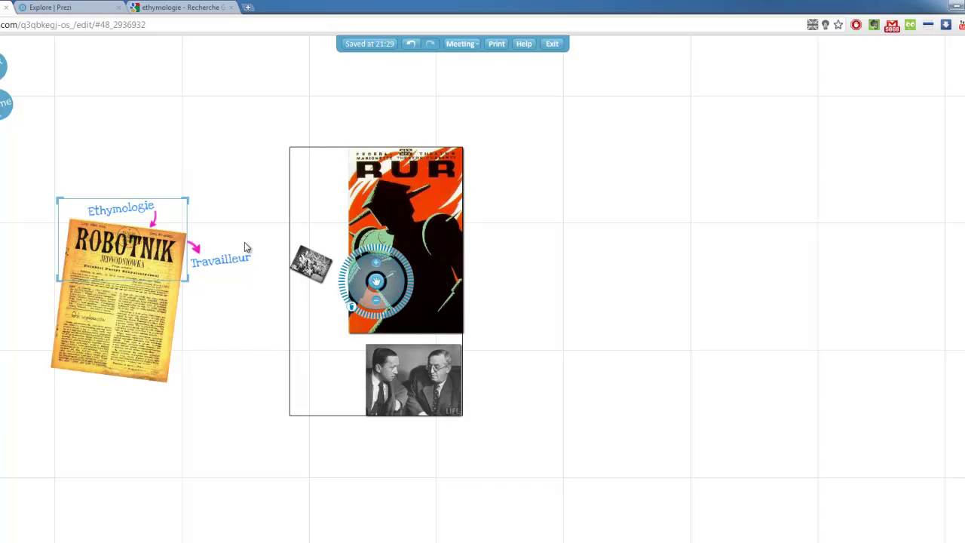
- Extend the path after "Travailleur" with the theatre photo, the RUR poster and the photo of the two men as stops 5 to 7
click(0, 145)
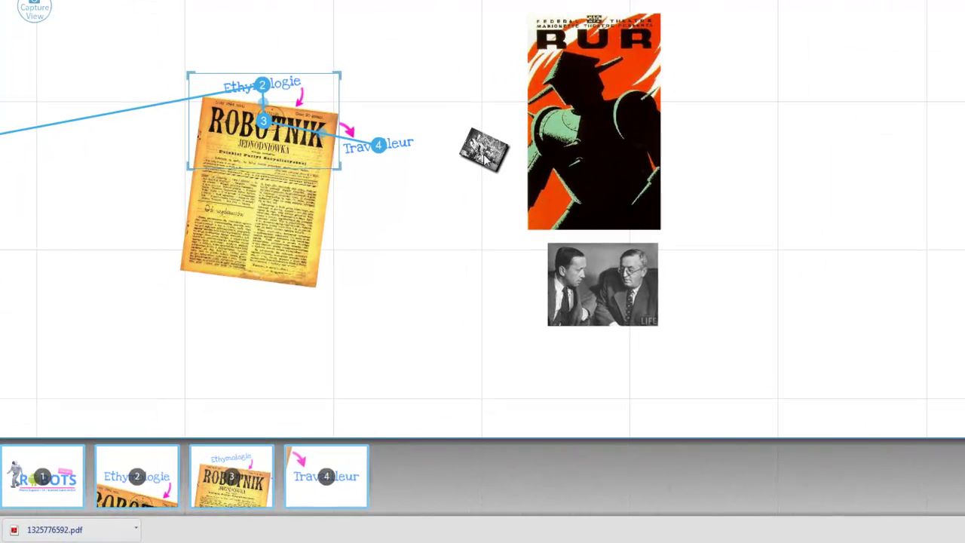
click(486, 155)
click(602, 109)
click(617, 282)
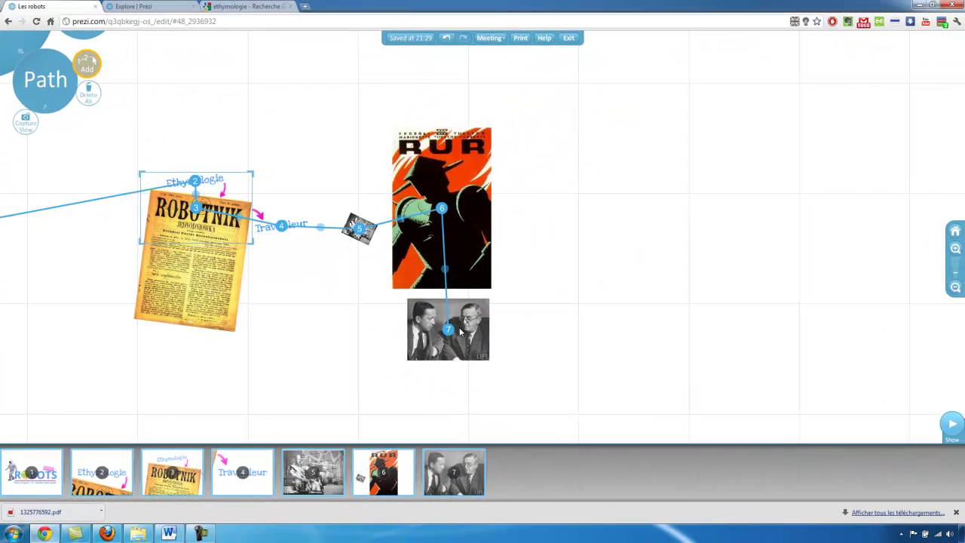
- Play the presentation through the extended path up to the photo of the two men
click(954, 425)
key(Right)
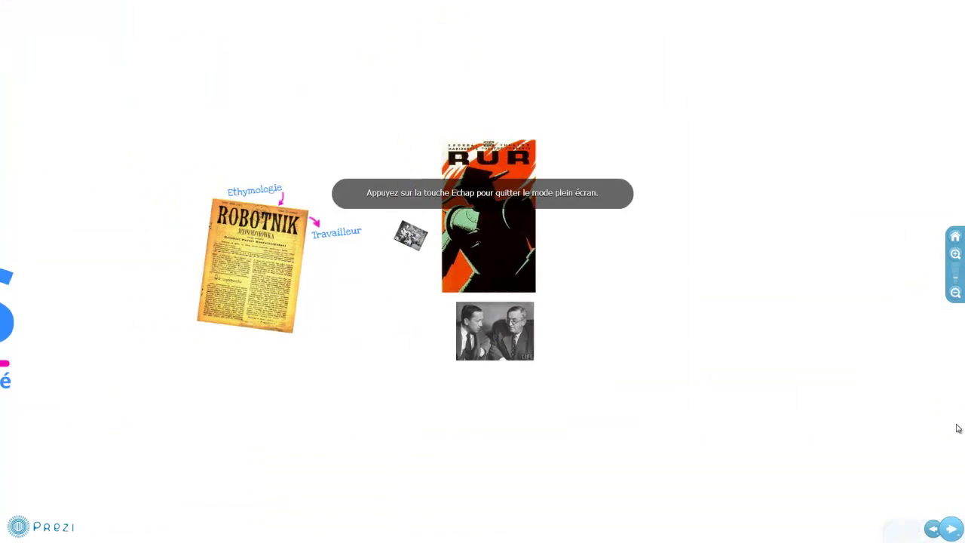
key(Right)
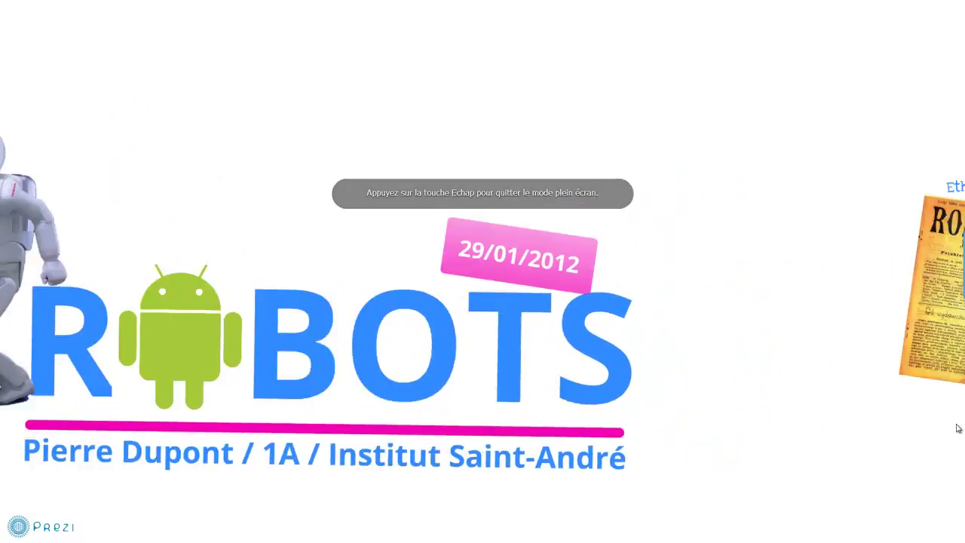
key(Right)
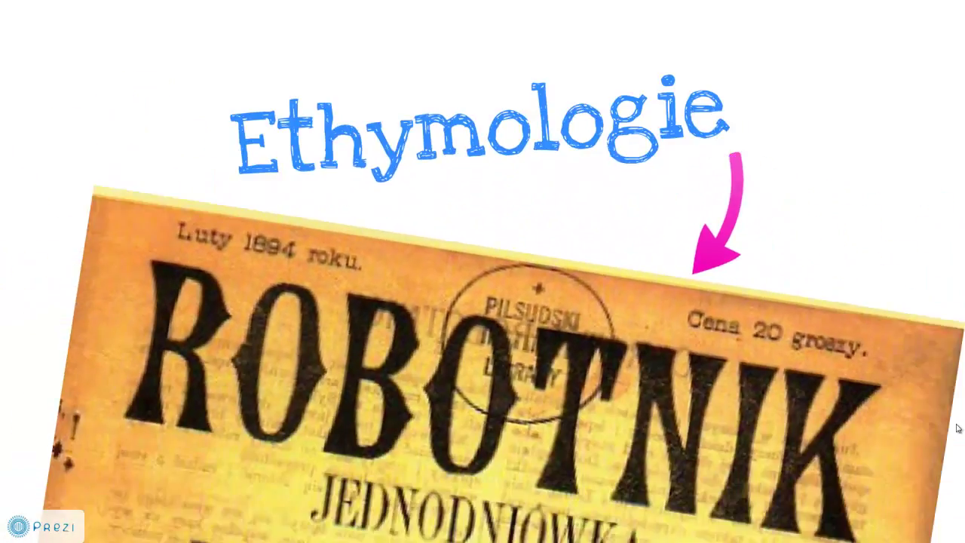
key(Right)
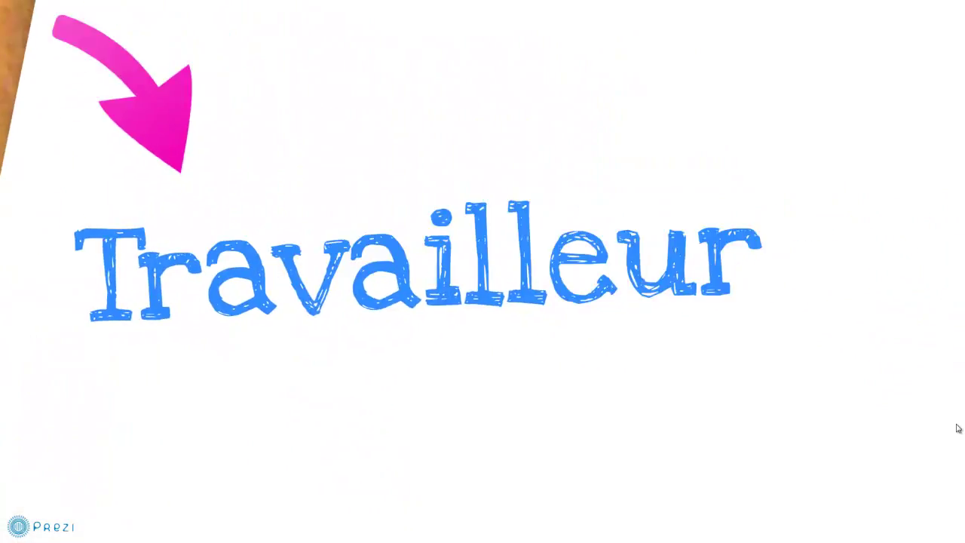
key(Right)
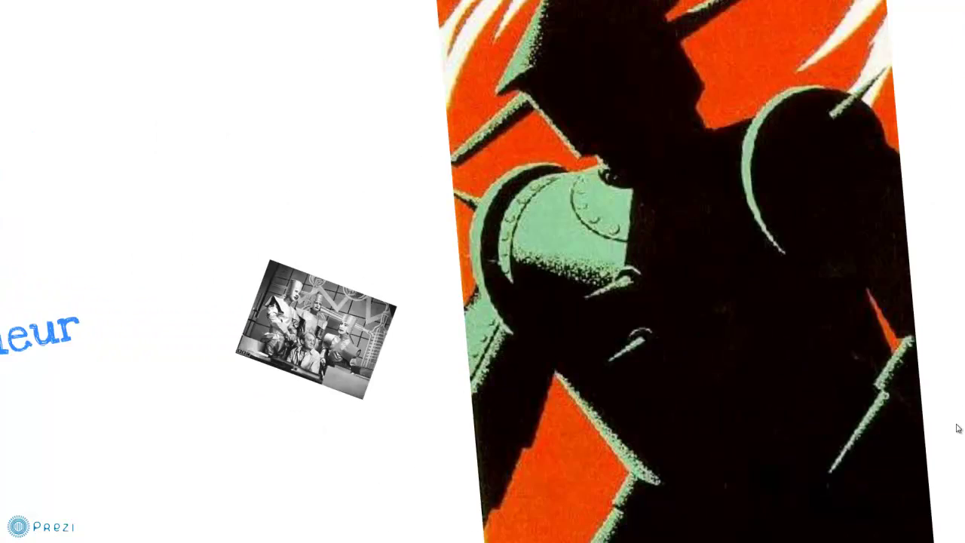
key(Right)
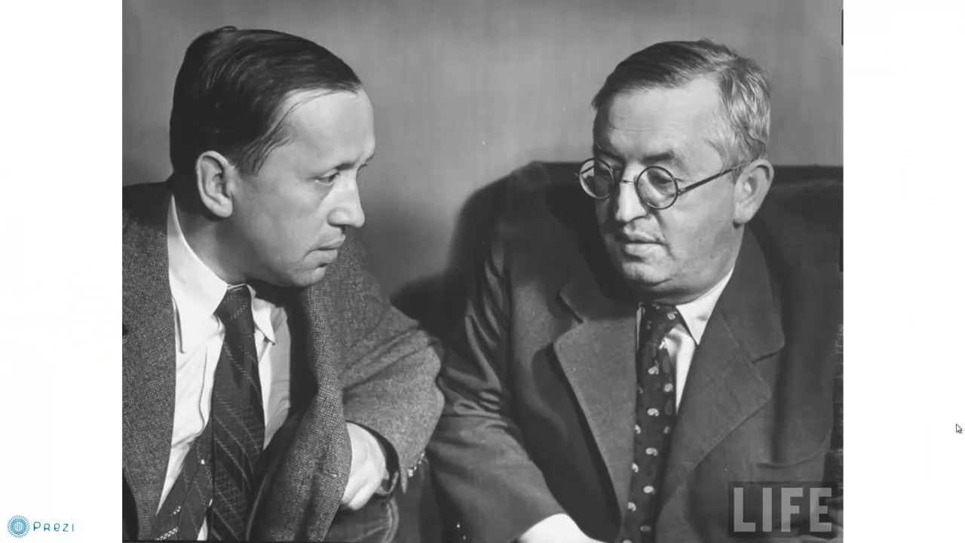